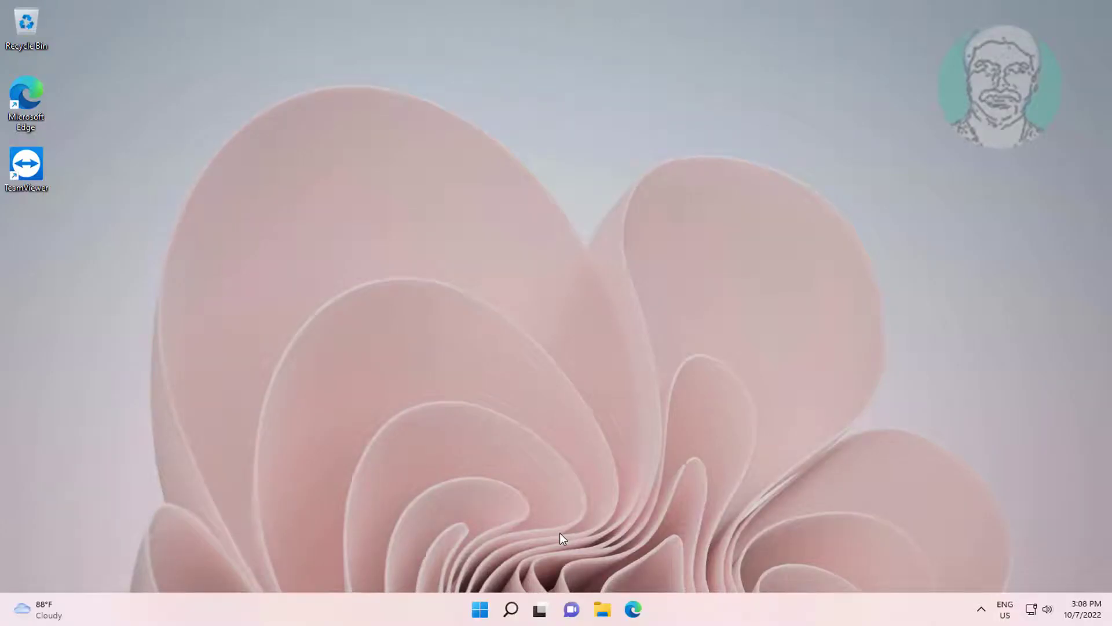
Open Windows Update in Settings and check for new updates.
left_click(479, 616)
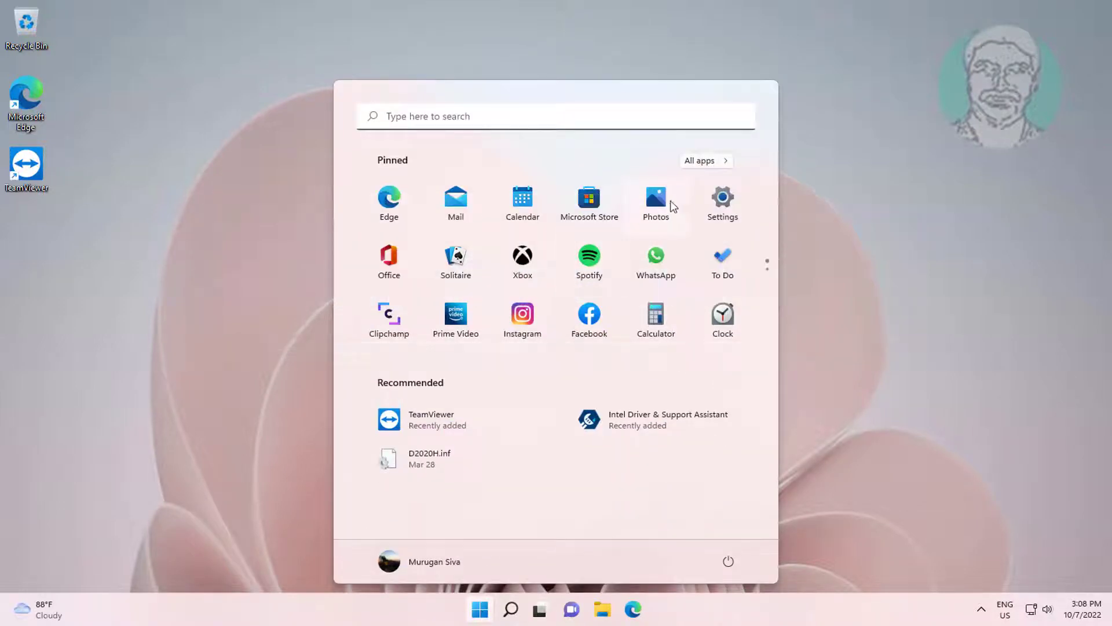
left_click(732, 205)
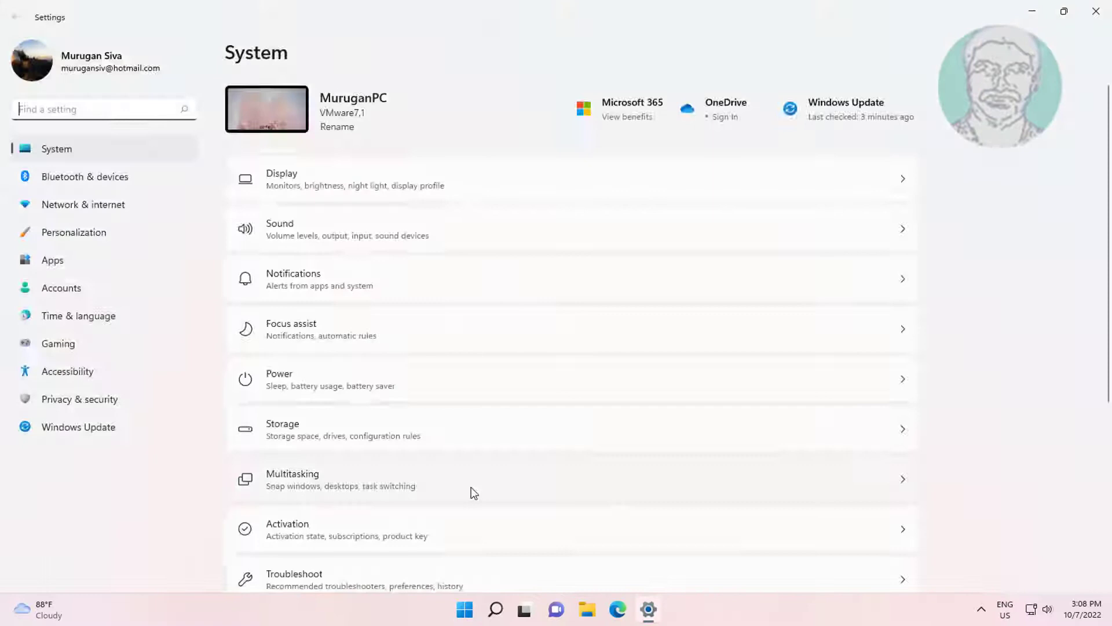
left_click(69, 432)
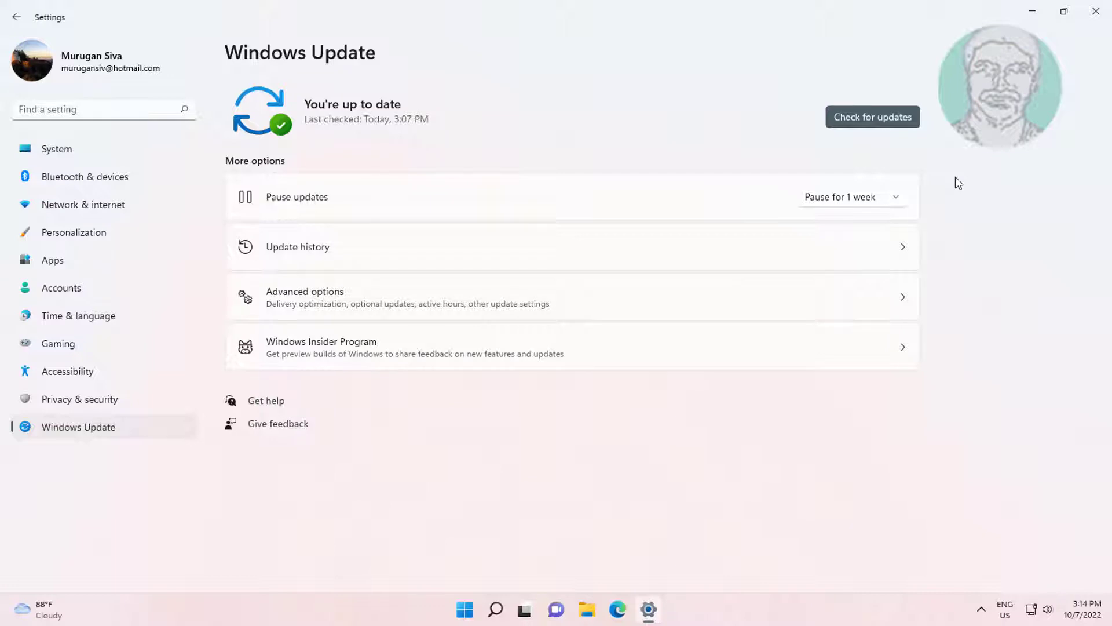
left_click(897, 126)
Close Settings and restart the computer from the Start menu's power options.
left_click(1097, 12)
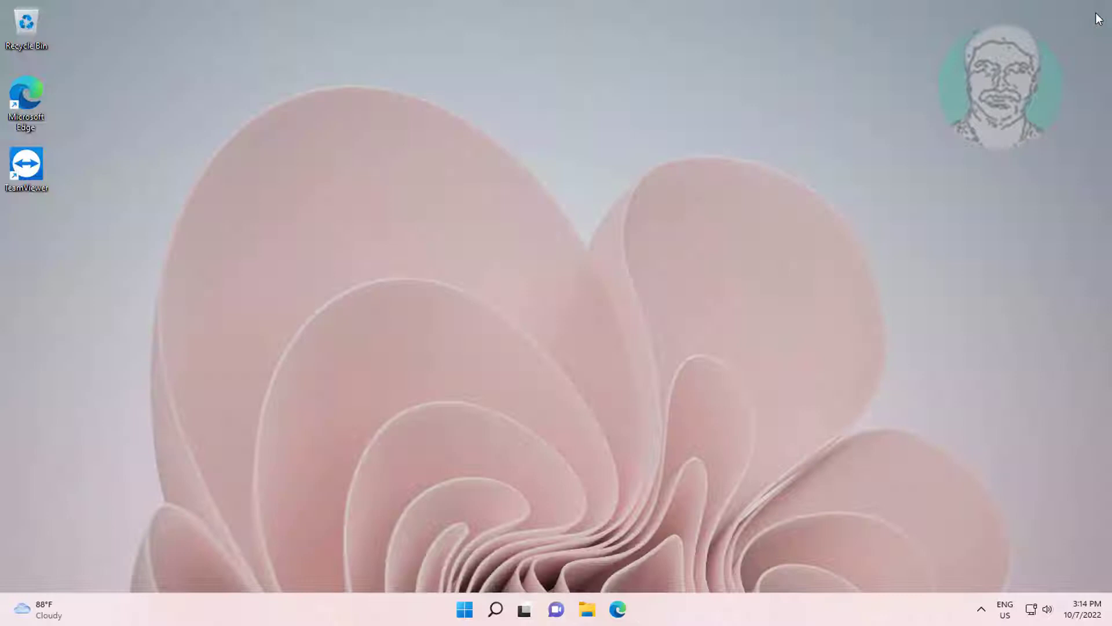
left_click(481, 611)
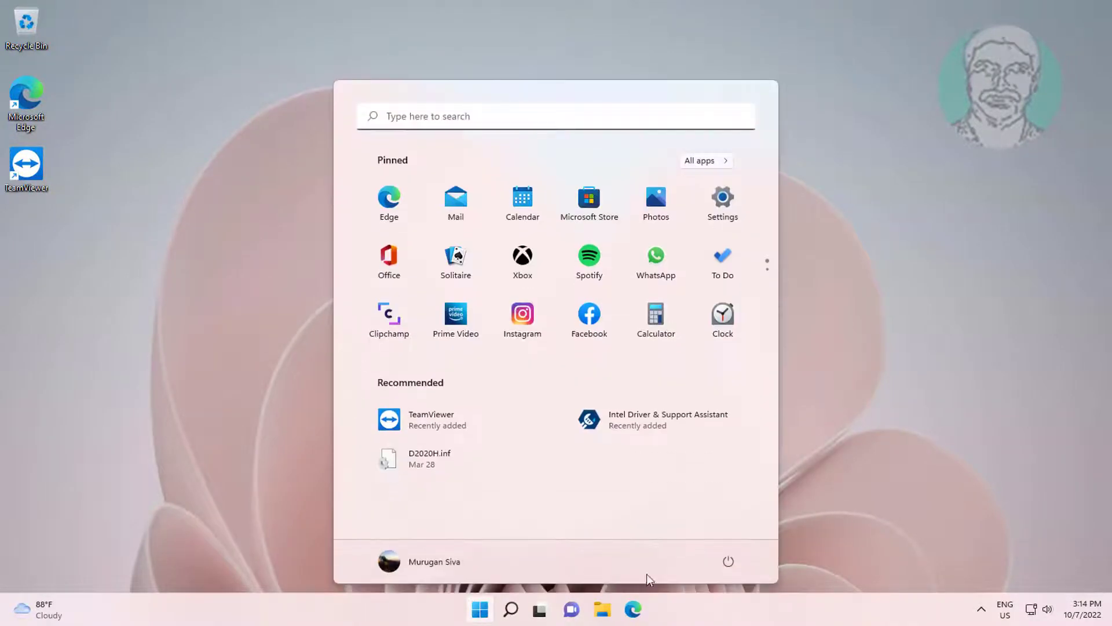
left_click(730, 565)
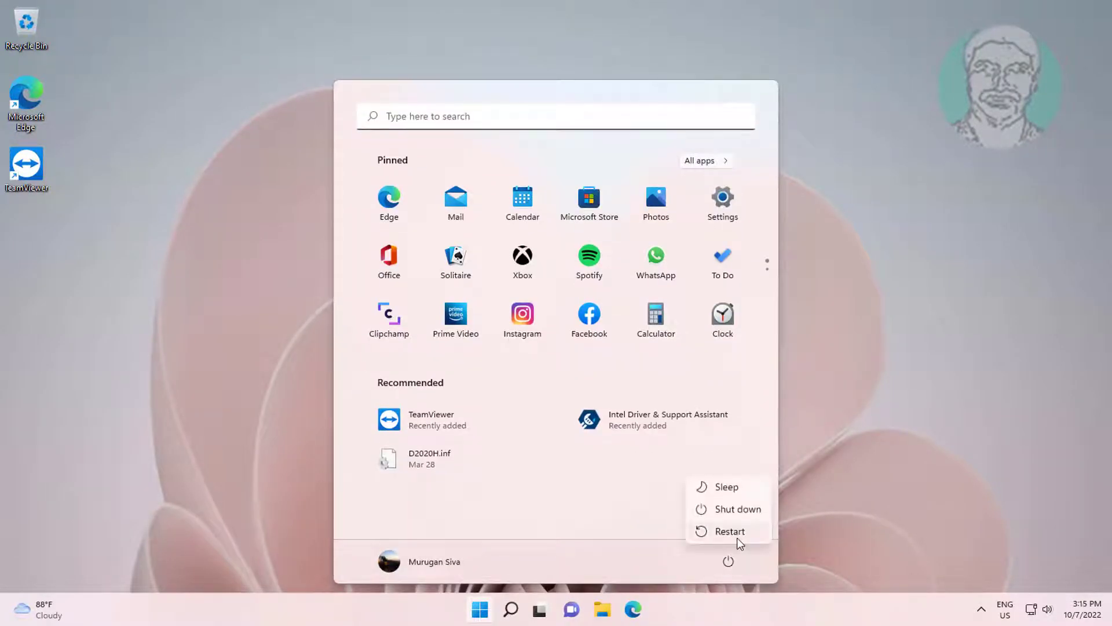
left_click(737, 538)
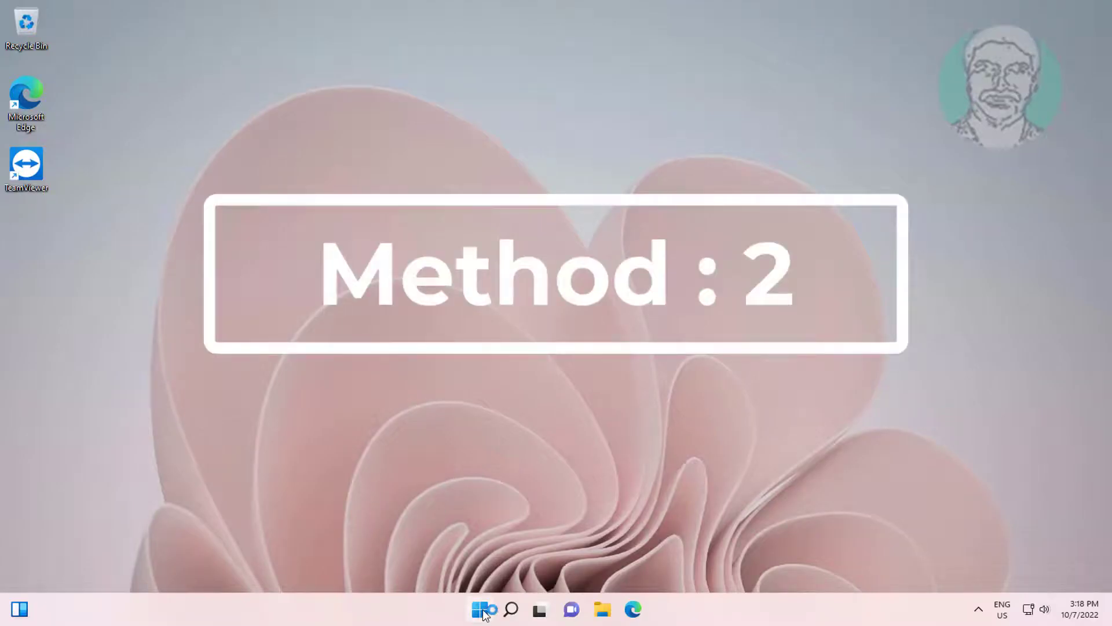
Open Apps & features in Settings and search the installed apps for 'edge'.
left_click(481, 609)
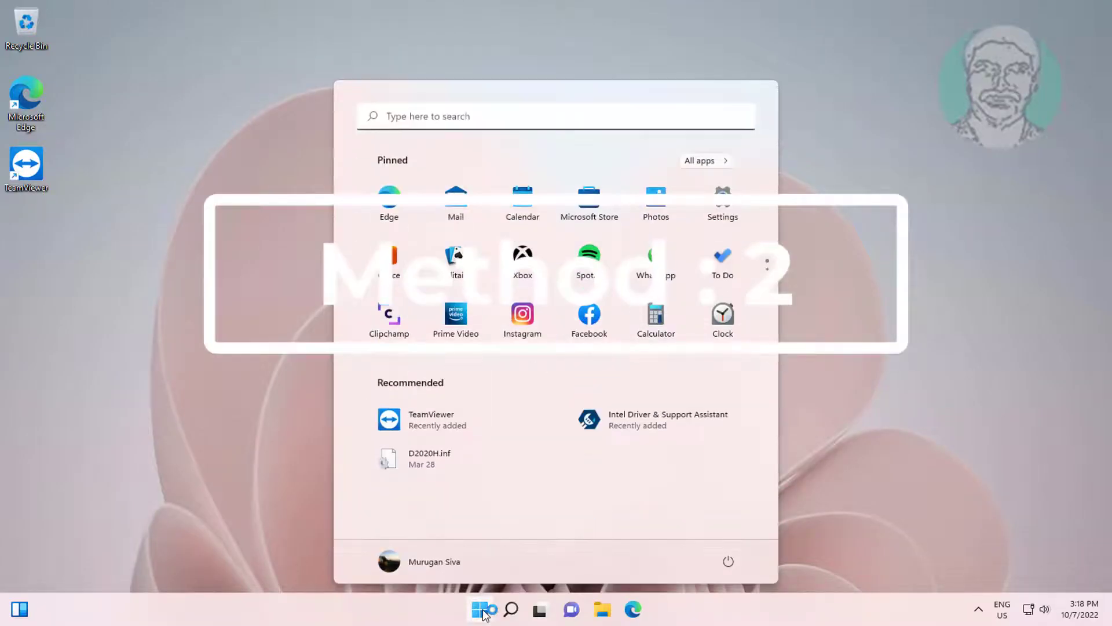
left_click(721, 200)
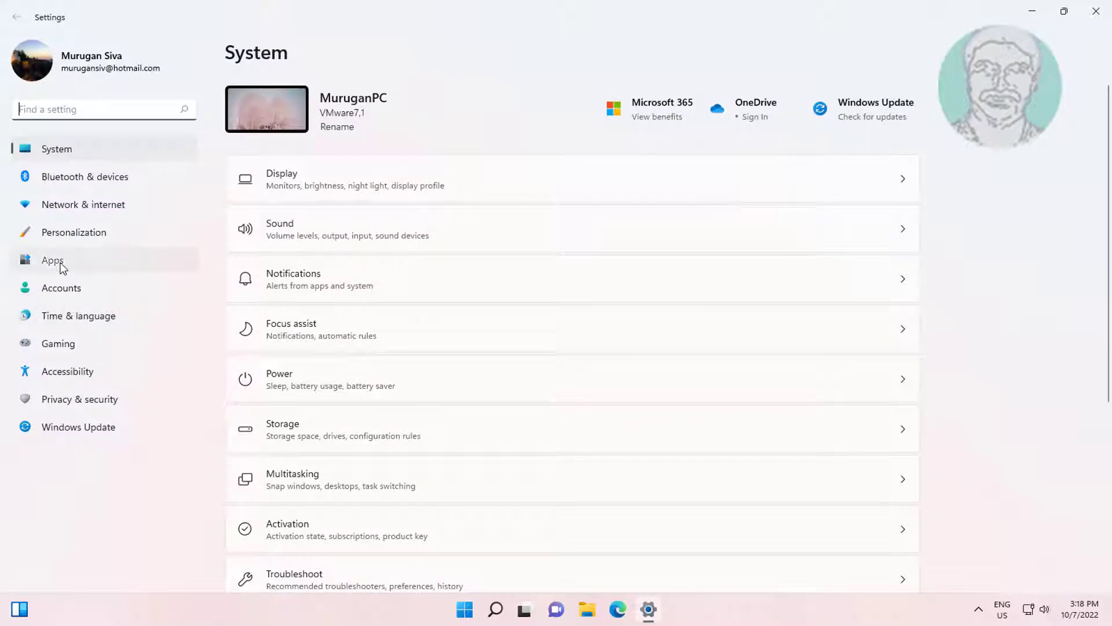
left_click(61, 266)
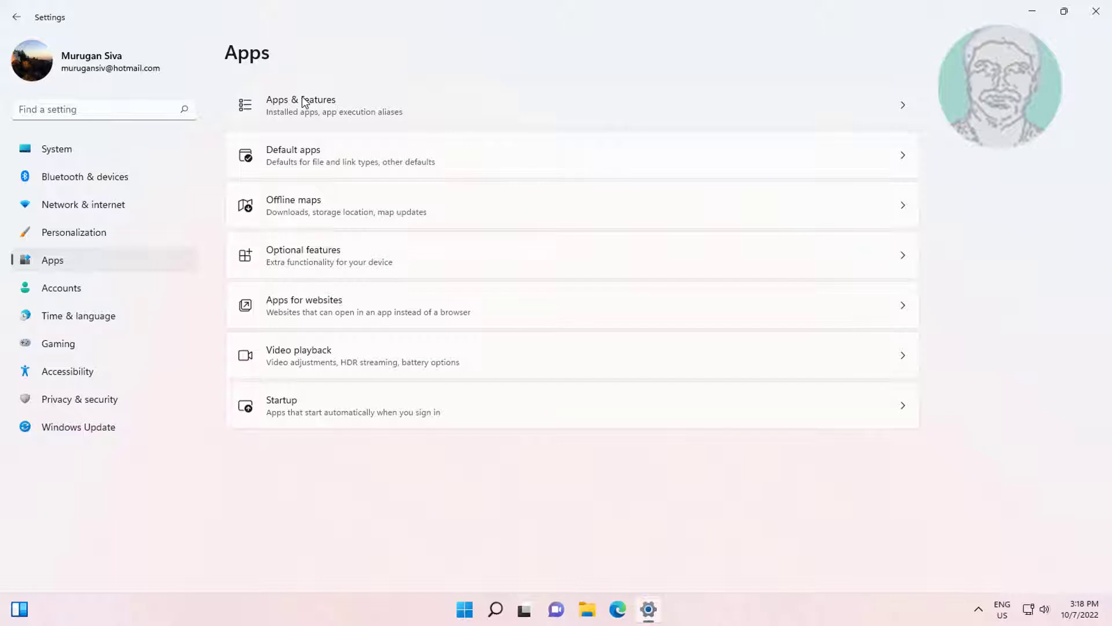
left_click(302, 102)
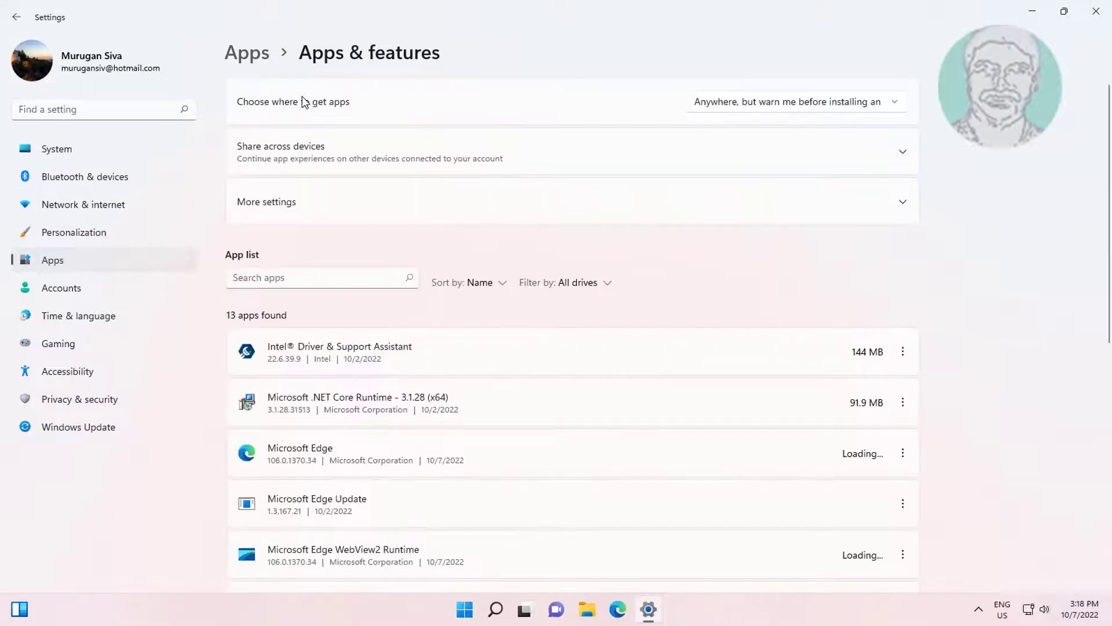
left_click(259, 281)
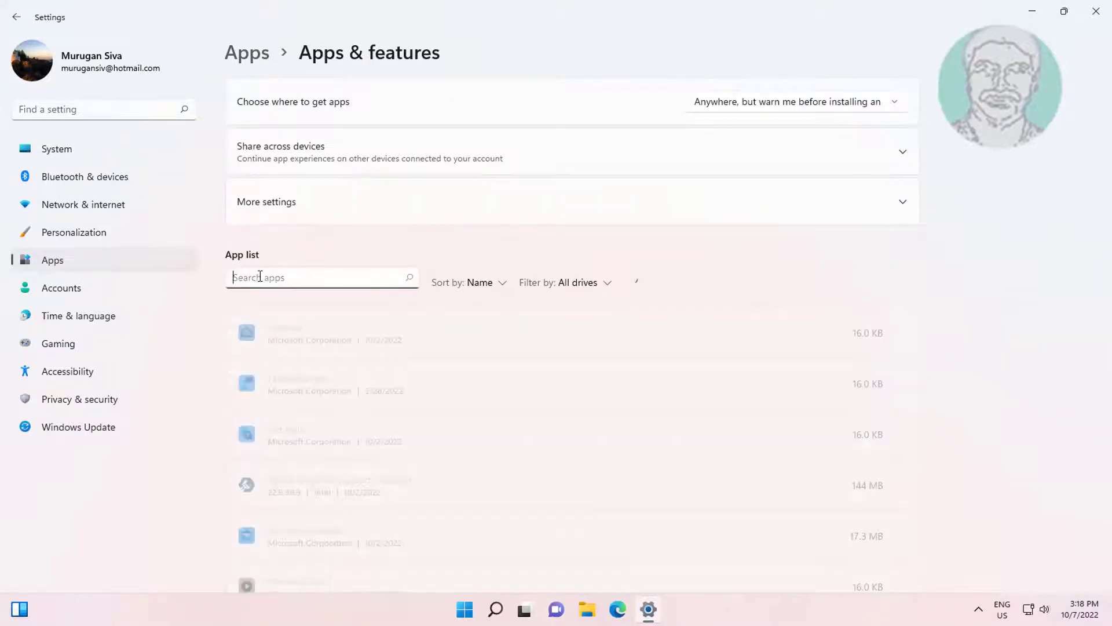
type("edge")
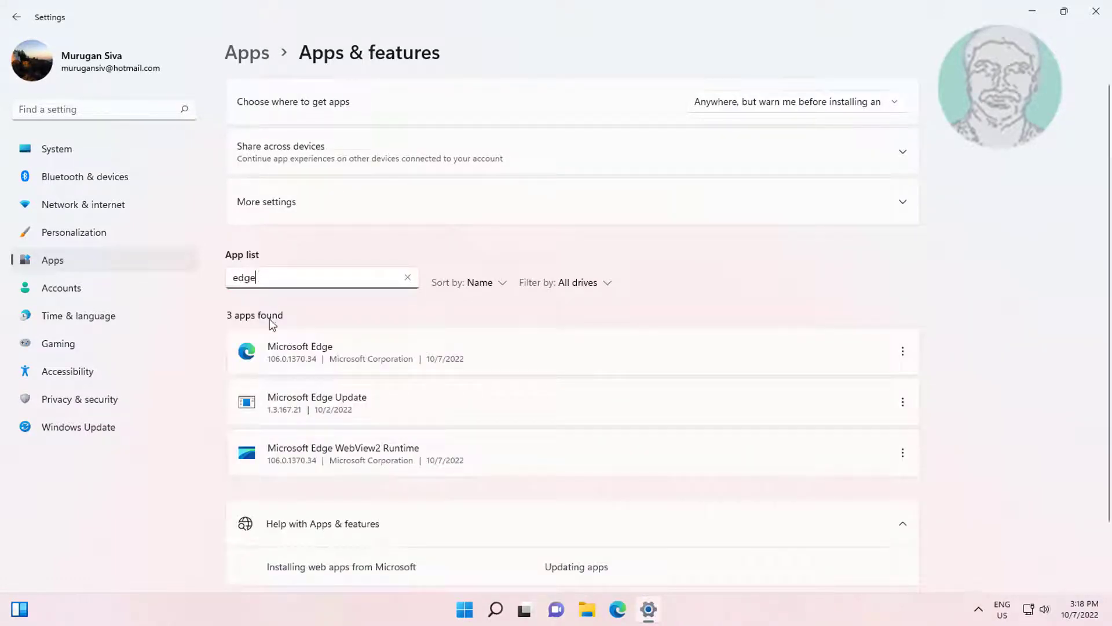
Modify Microsoft Edge, approve the permission prompt, run Repair, and close the finished installer.
left_click(904, 353)
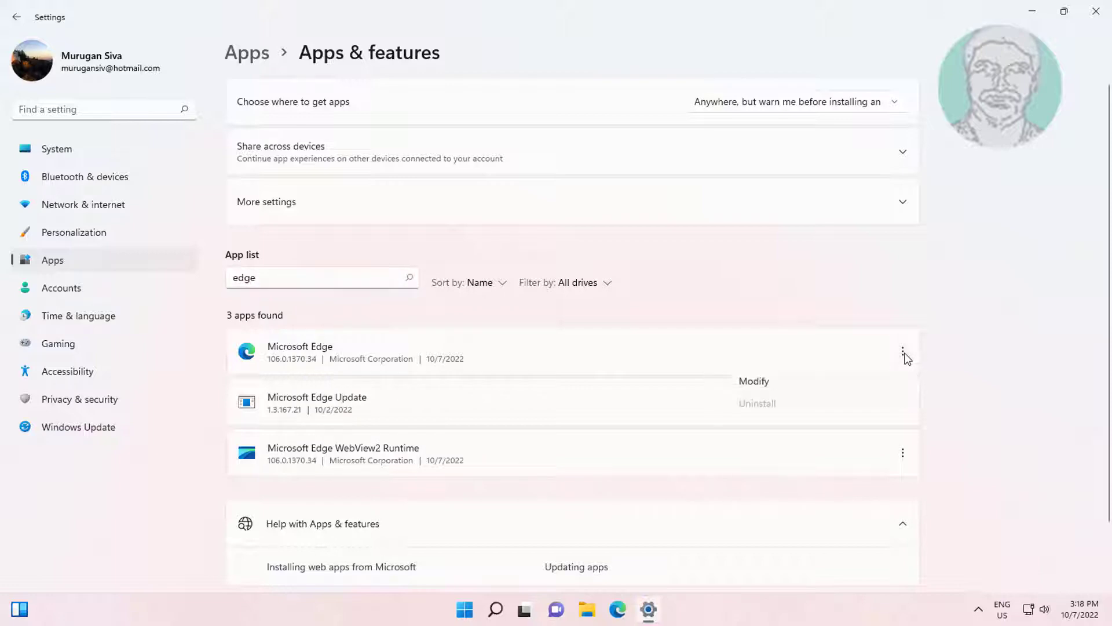
left_click(754, 381)
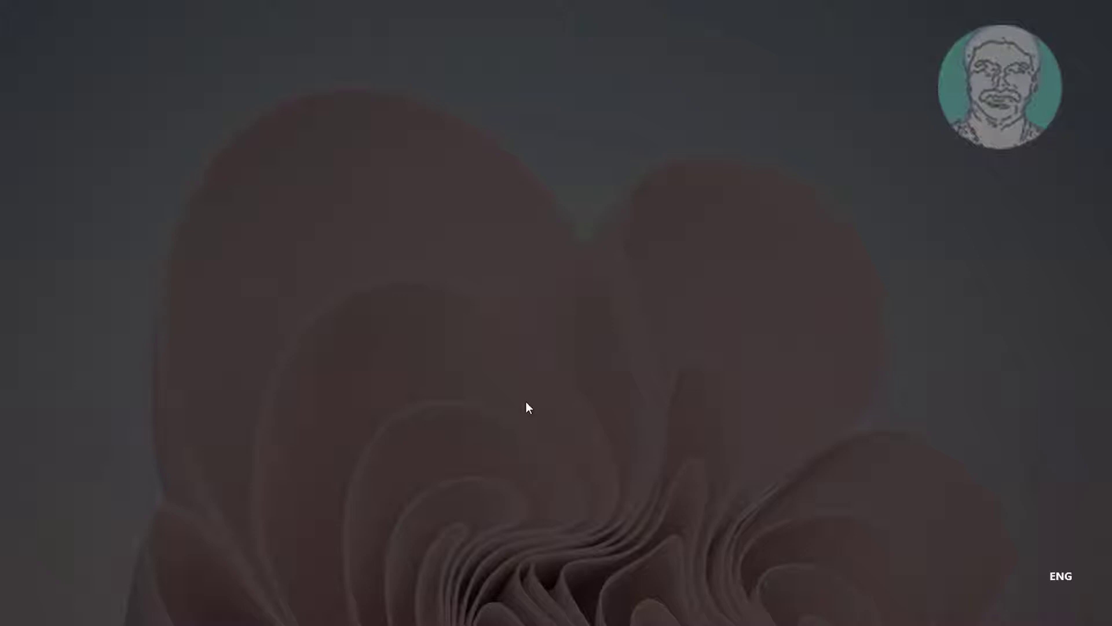
left_click(486, 412)
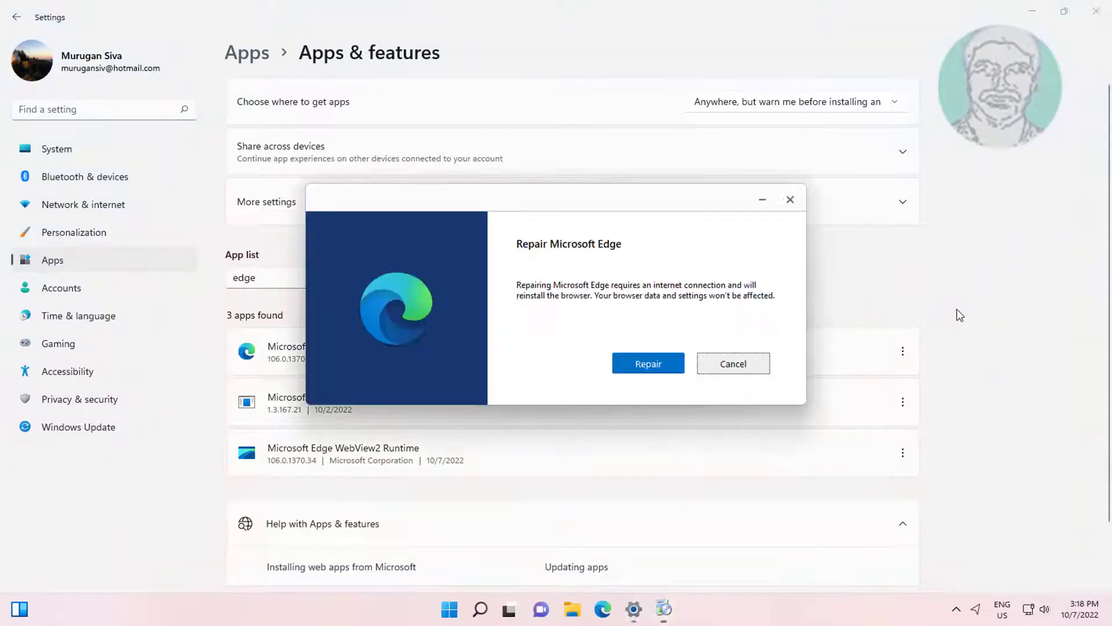
left_click(665, 364)
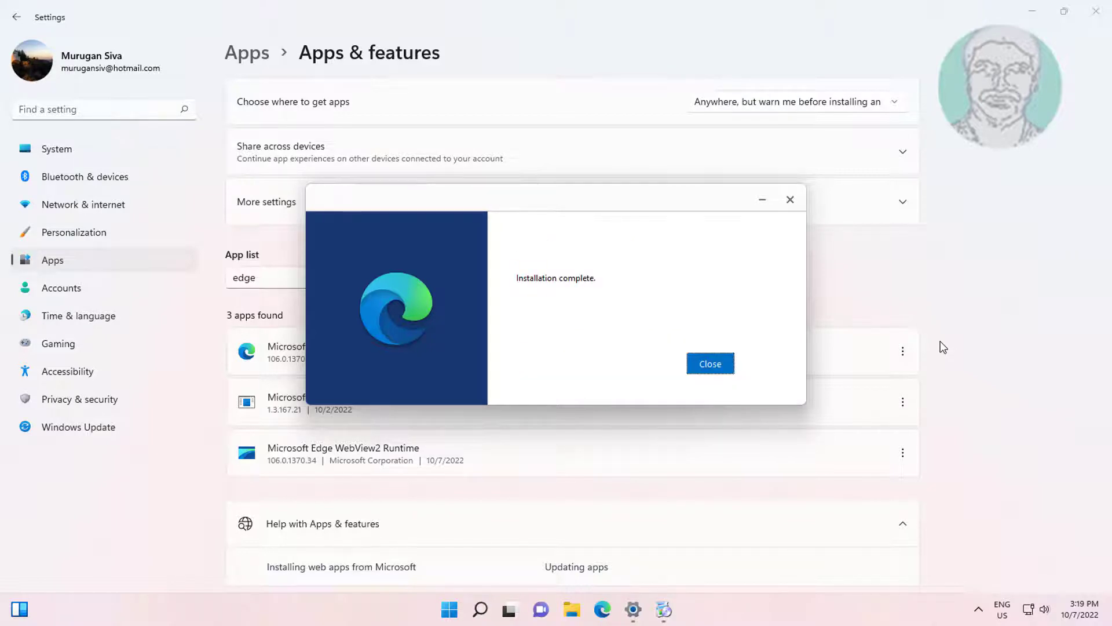
left_click(711, 369)
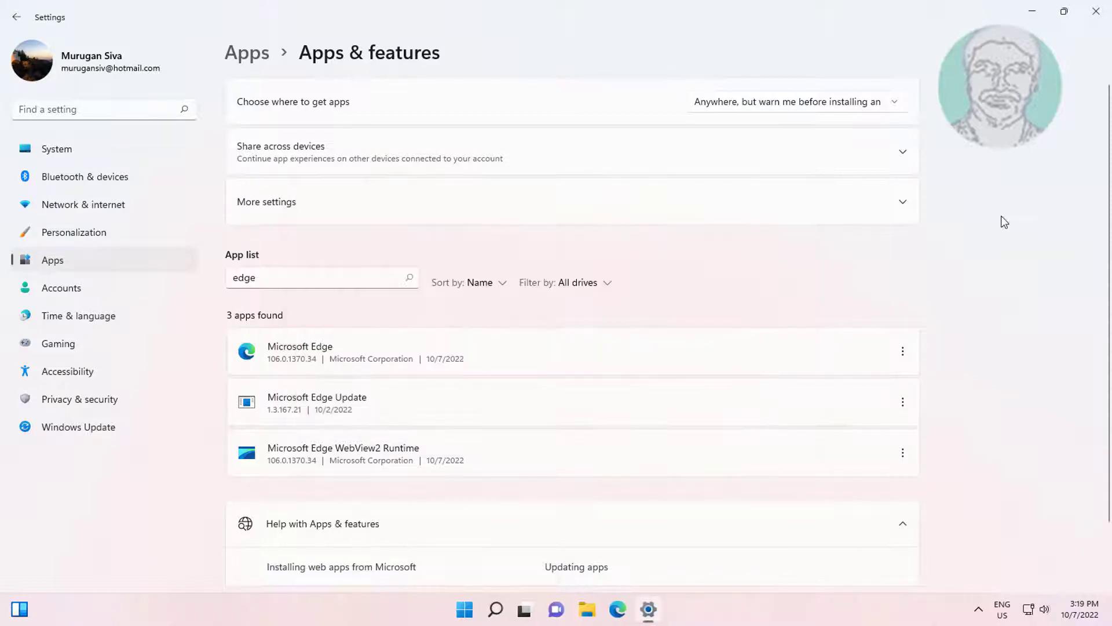
Close Settings, launch Edge on a new tab, and open its Settings and more menu.
left_click(1096, 11)
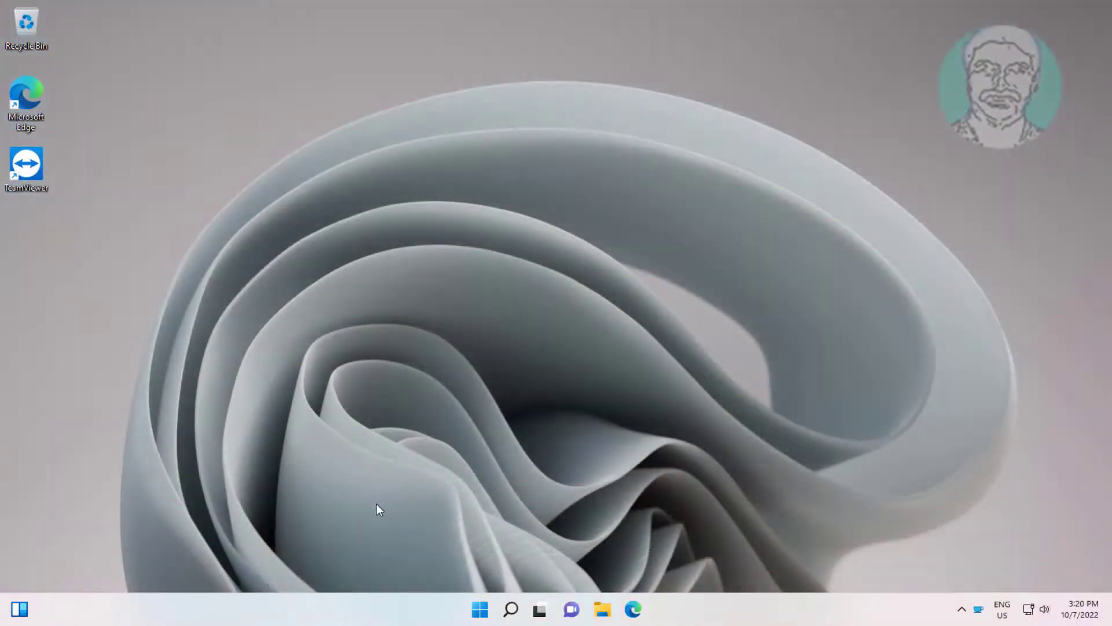
left_click(633, 609)
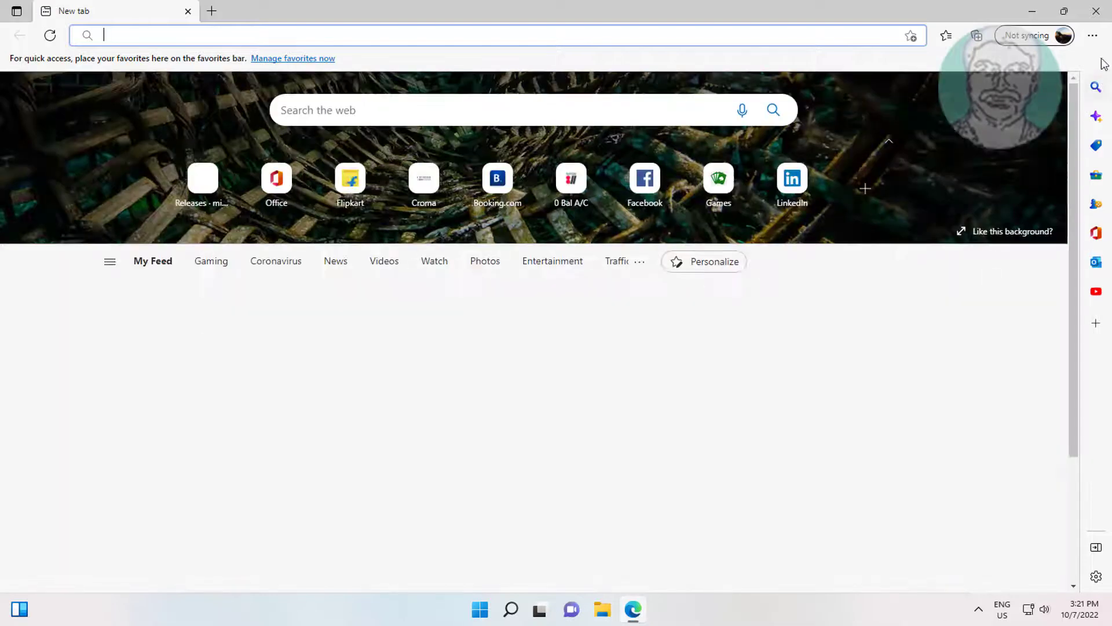
left_click(1093, 36)
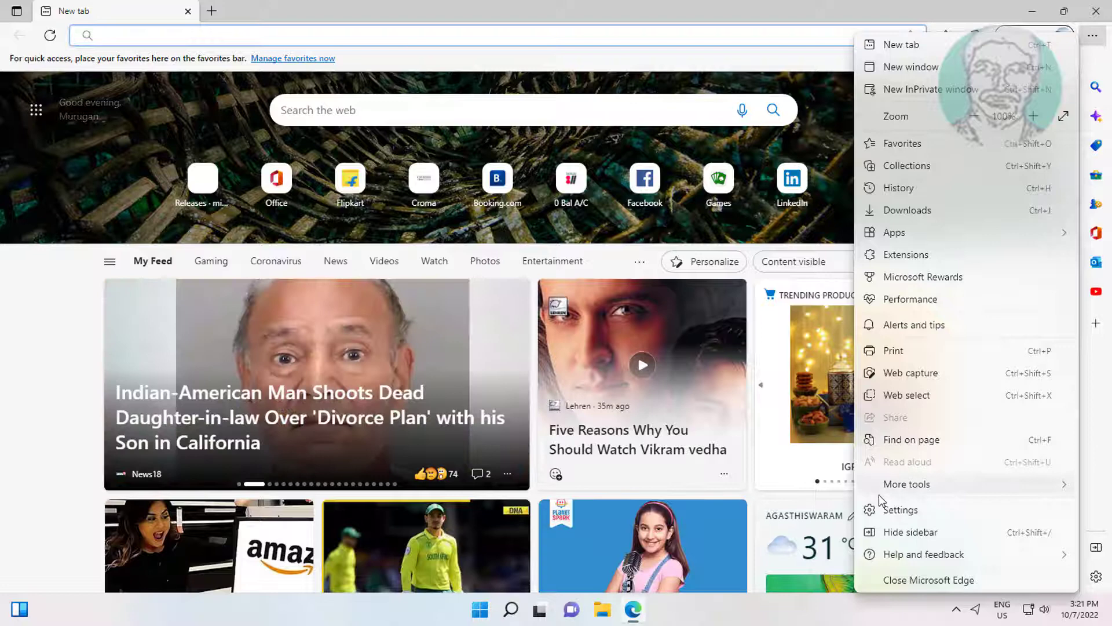
Go to Edge's Privacy, search, and services settings and scroll to Clear browsing data.
left_click(897, 509)
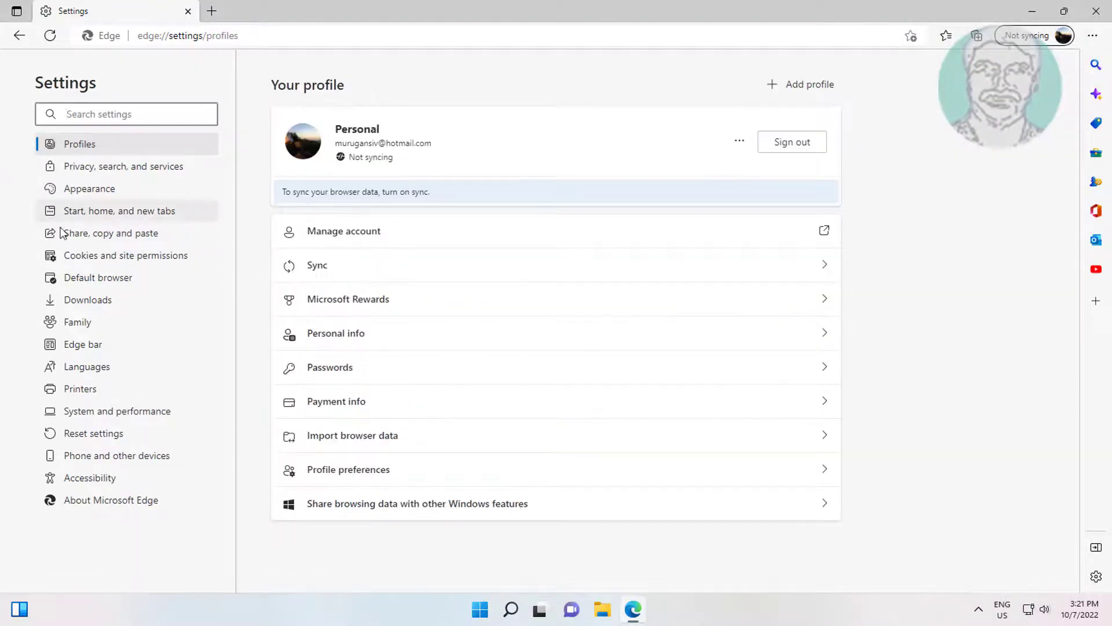
left_click(127, 163)
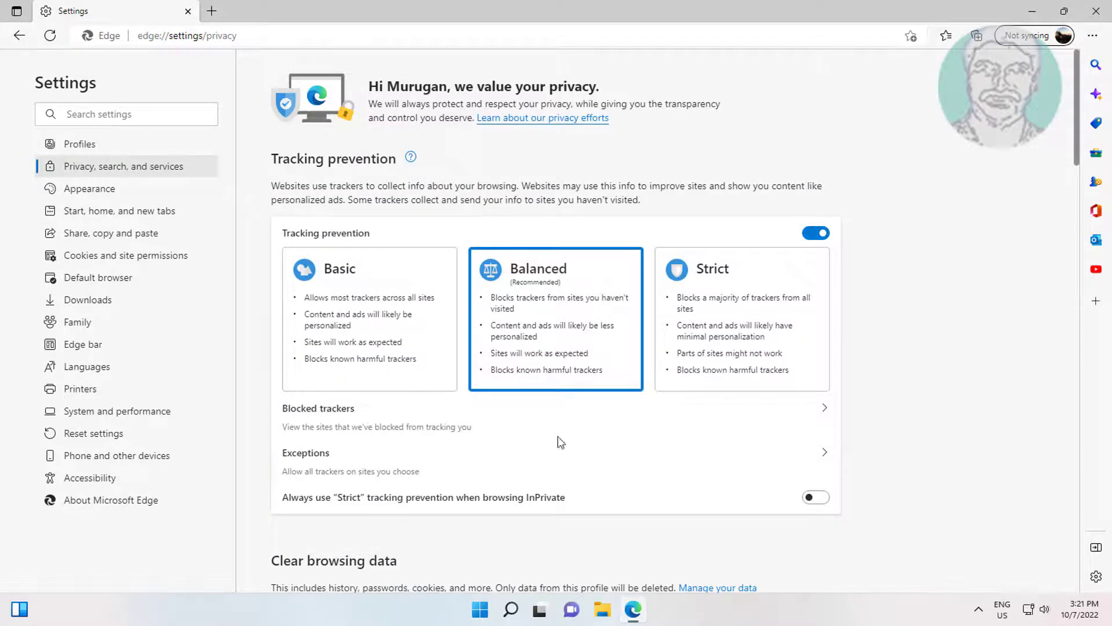
scroll(559, 464, "down", 5)
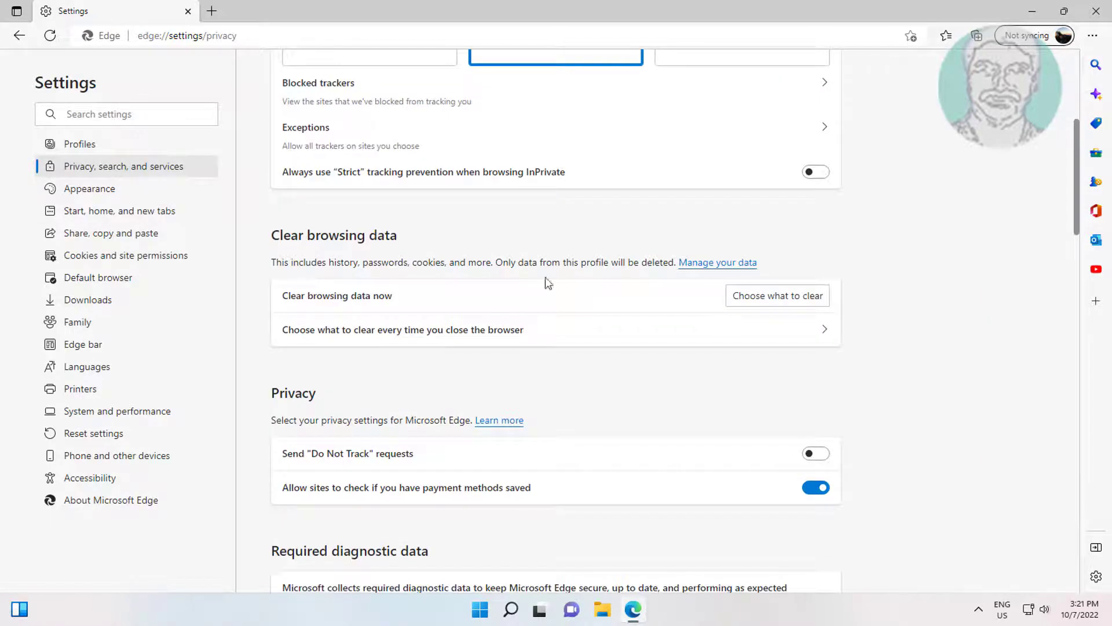
Set the clear-data time range to All time, excluding Browsing and Download history.
left_click(805, 292)
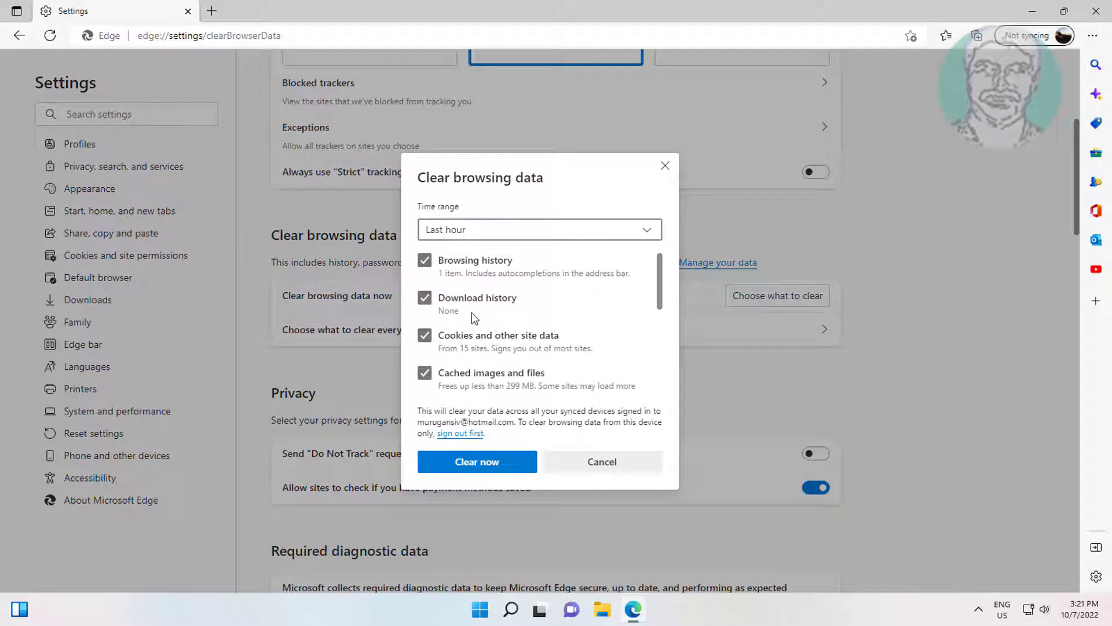
left_click(649, 229)
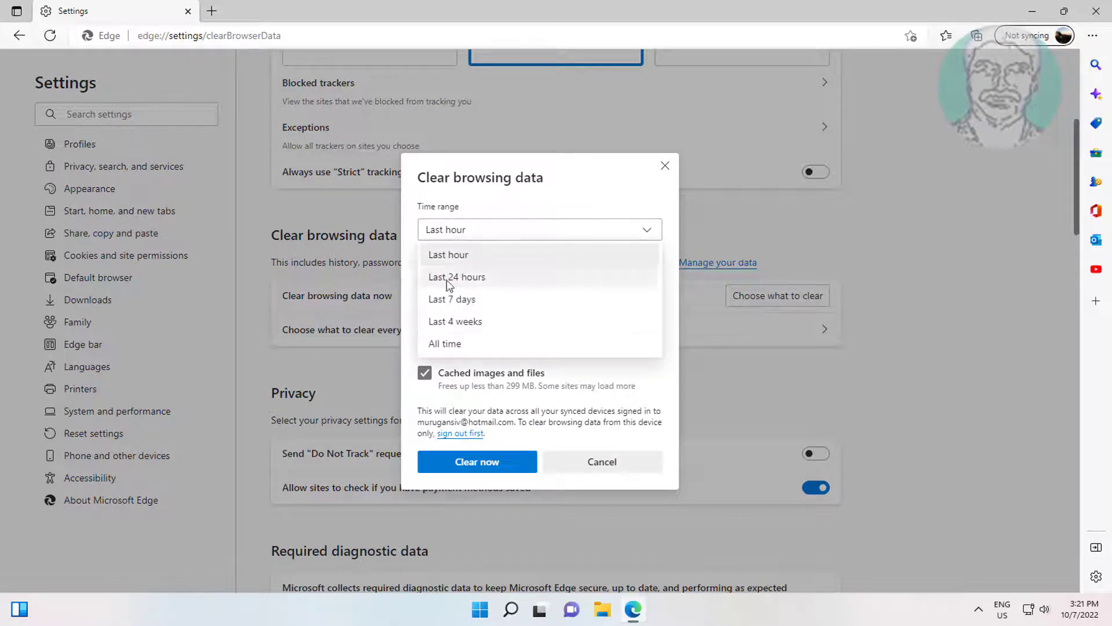
left_click(448, 346)
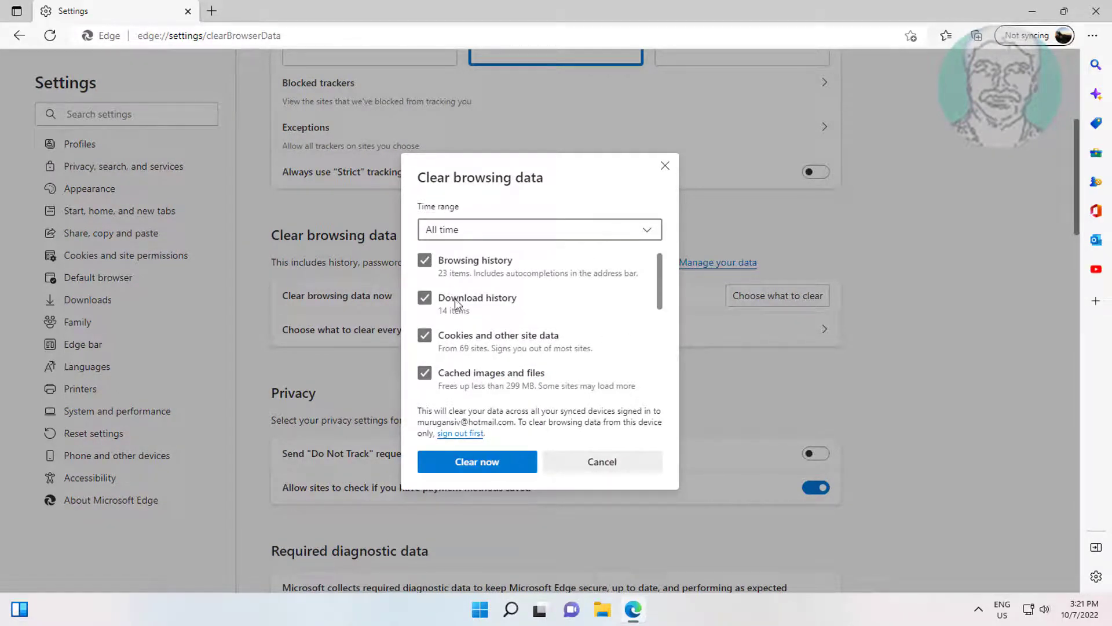
left_click(425, 261)
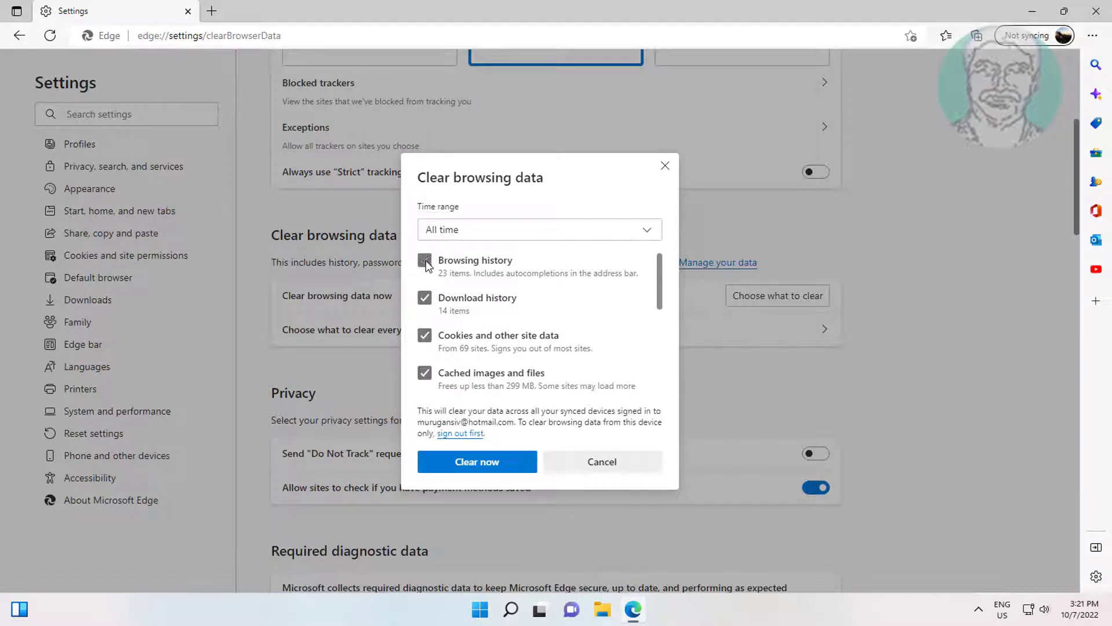
left_click(427, 294)
Clear the selected cookies and cached images, then close Edge.
scroll(643, 360, "down", 2)
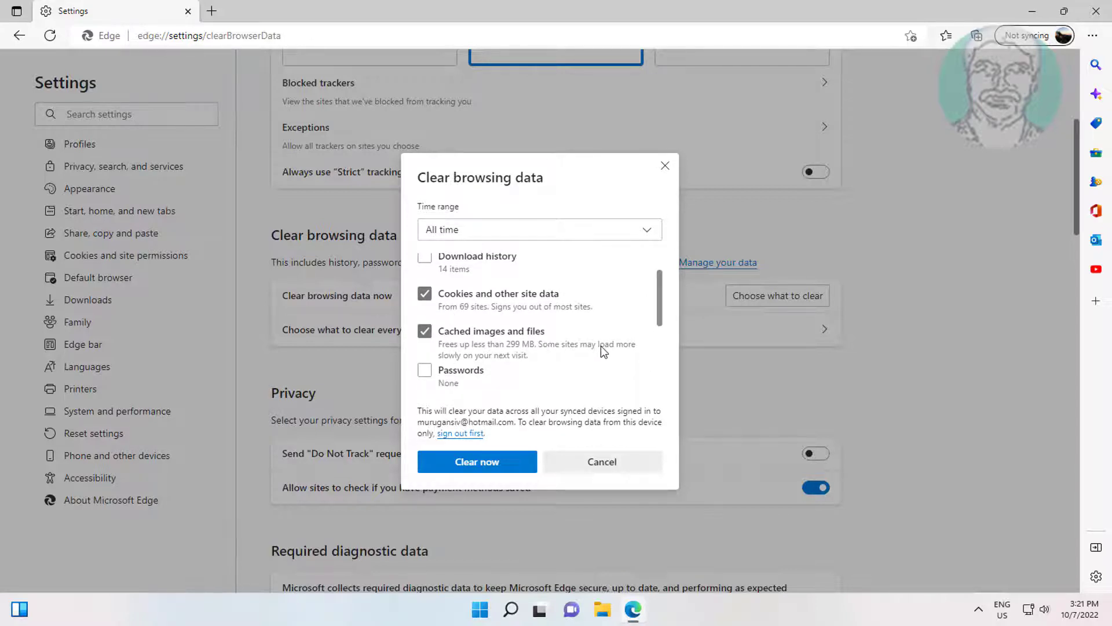
scroll(600, 346, "down", 3)
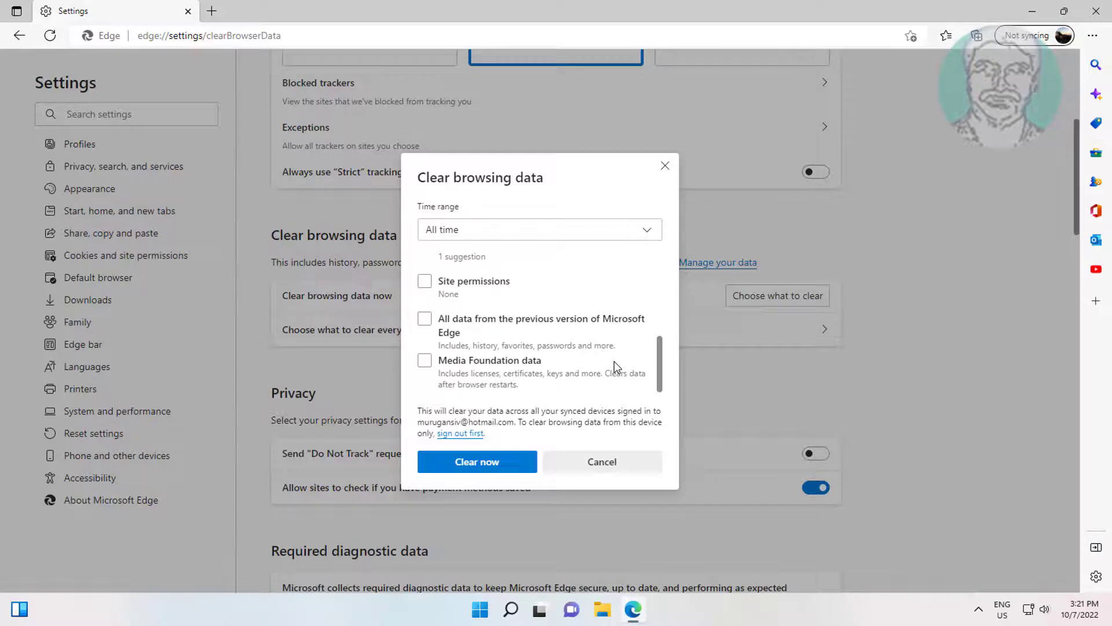
scroll(614, 360, "up", 4)
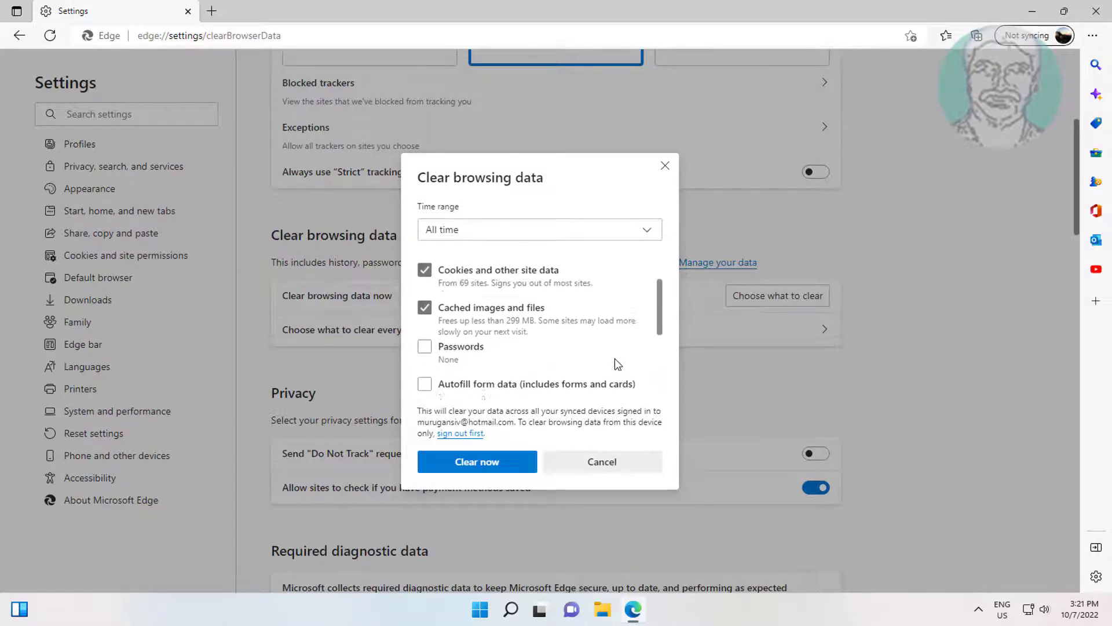
scroll(614, 360, "up", 1)
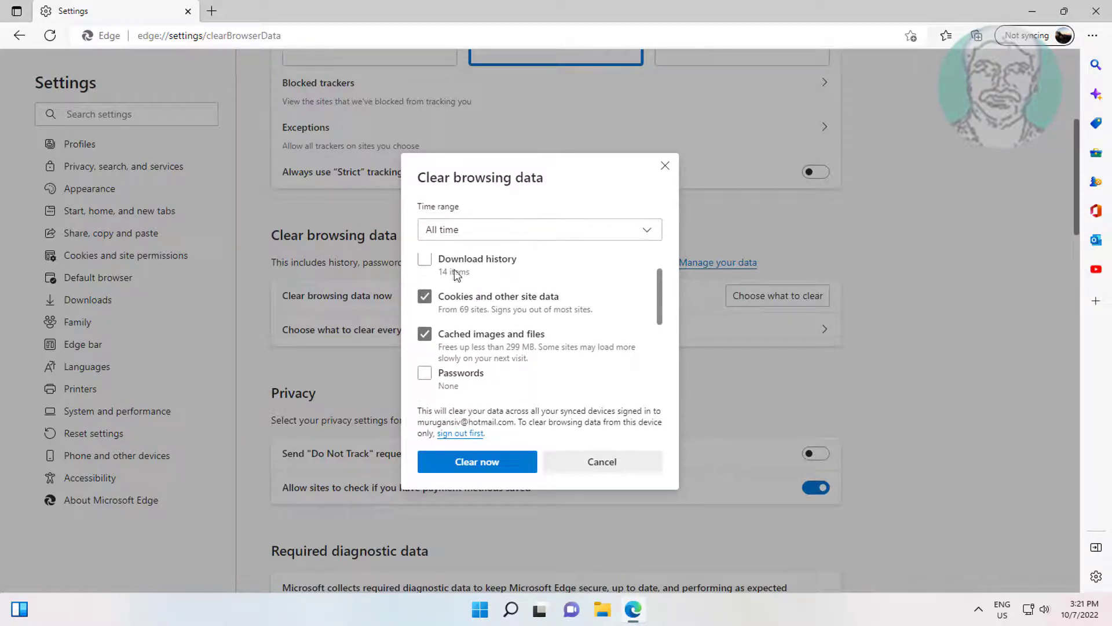
left_click(485, 461)
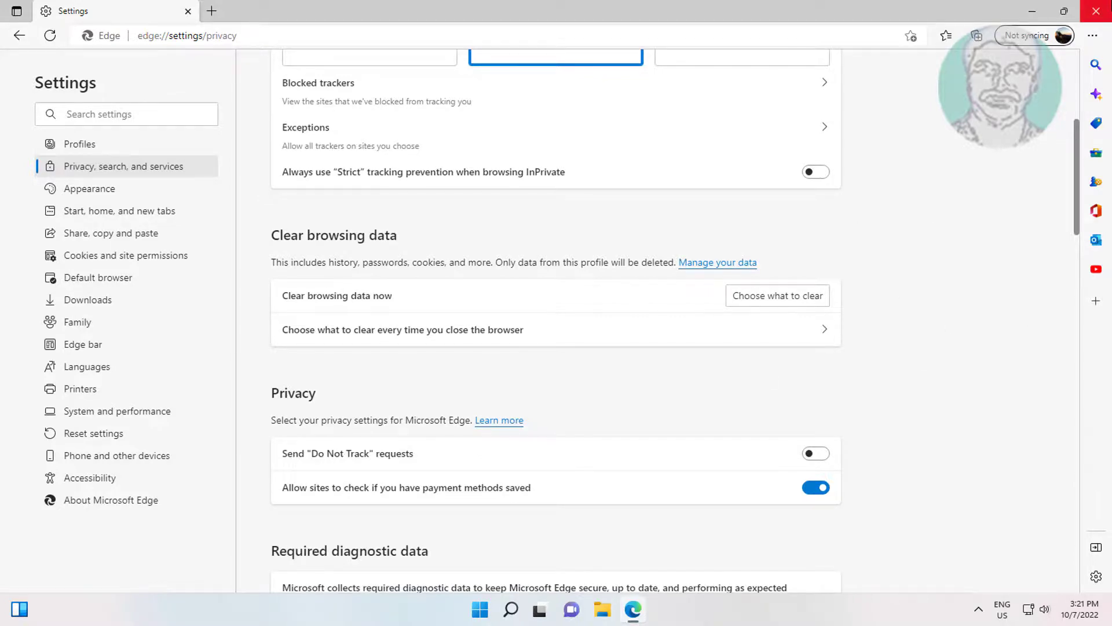
left_click(1096, 11)
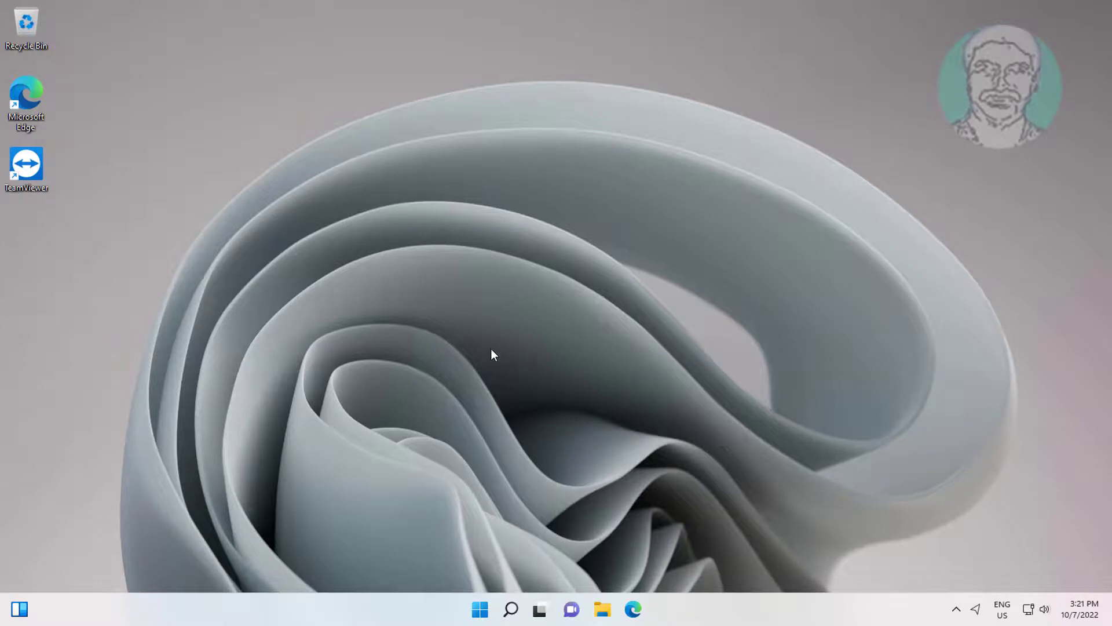
Relaunch Edge from the taskbar and open its Settings and more menu.
left_click(633, 609)
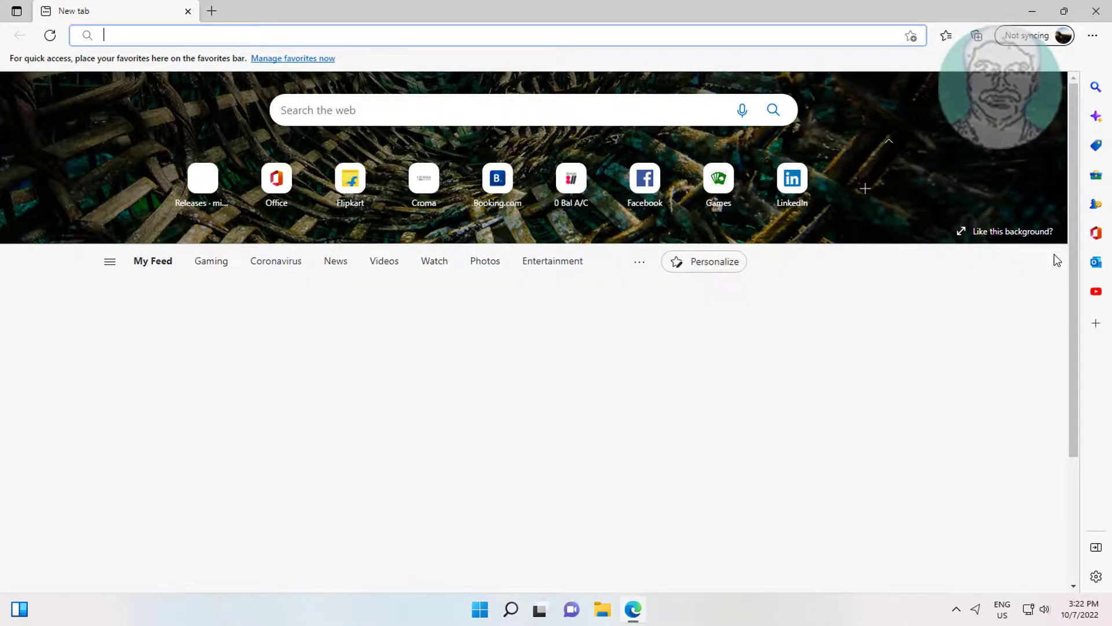
left_click(1094, 38)
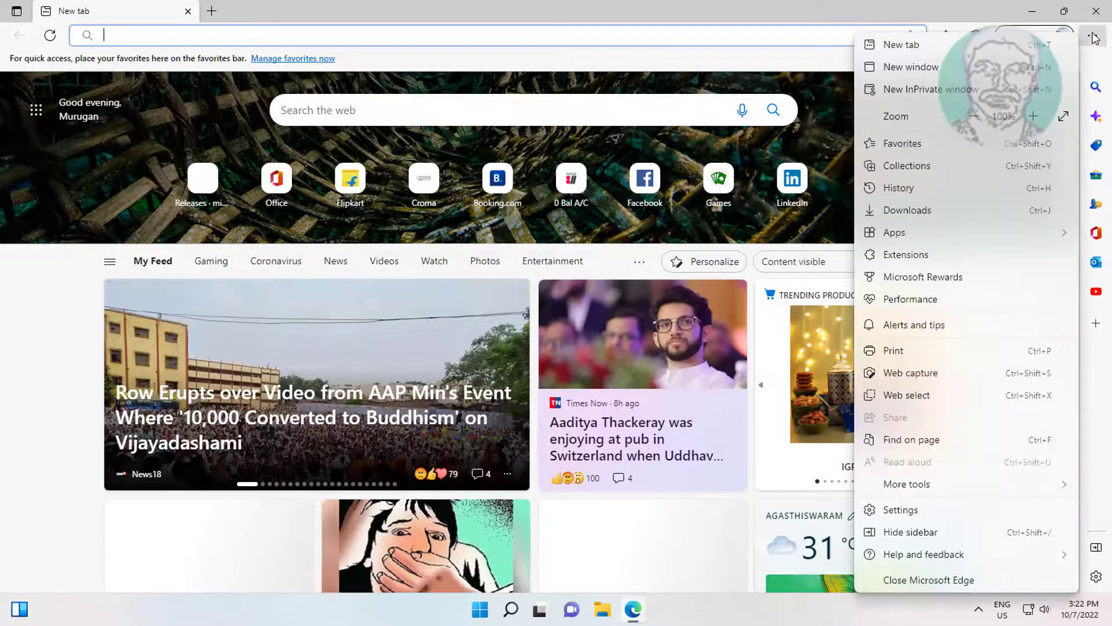
Switch off 'Use hardware acceleration when available' under Edge's System and performance settings.
left_click(908, 513)
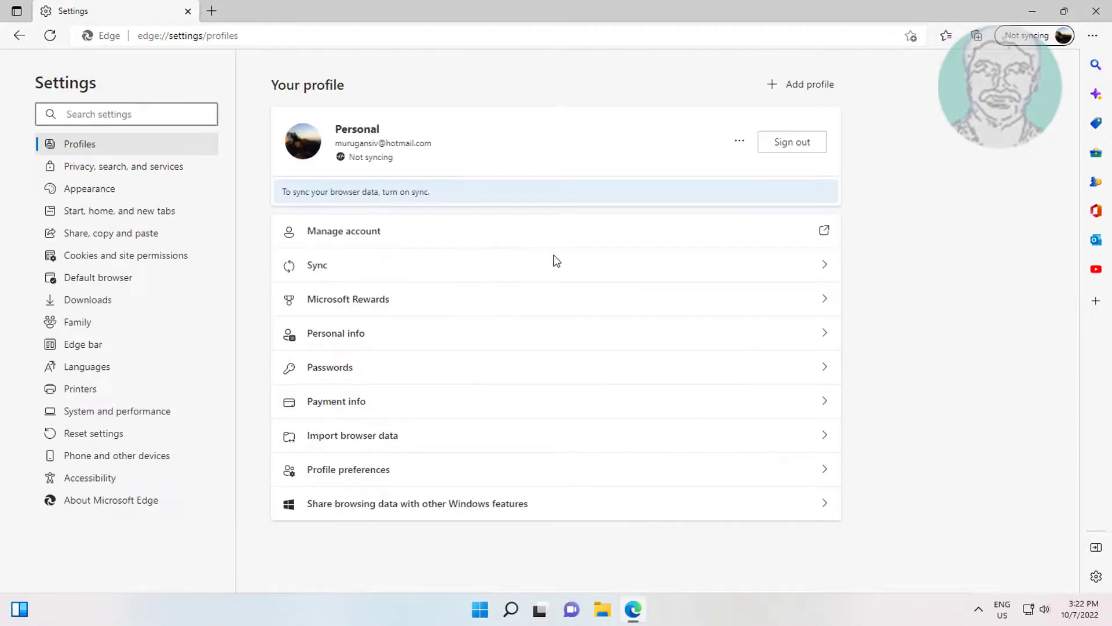
left_click(92, 411)
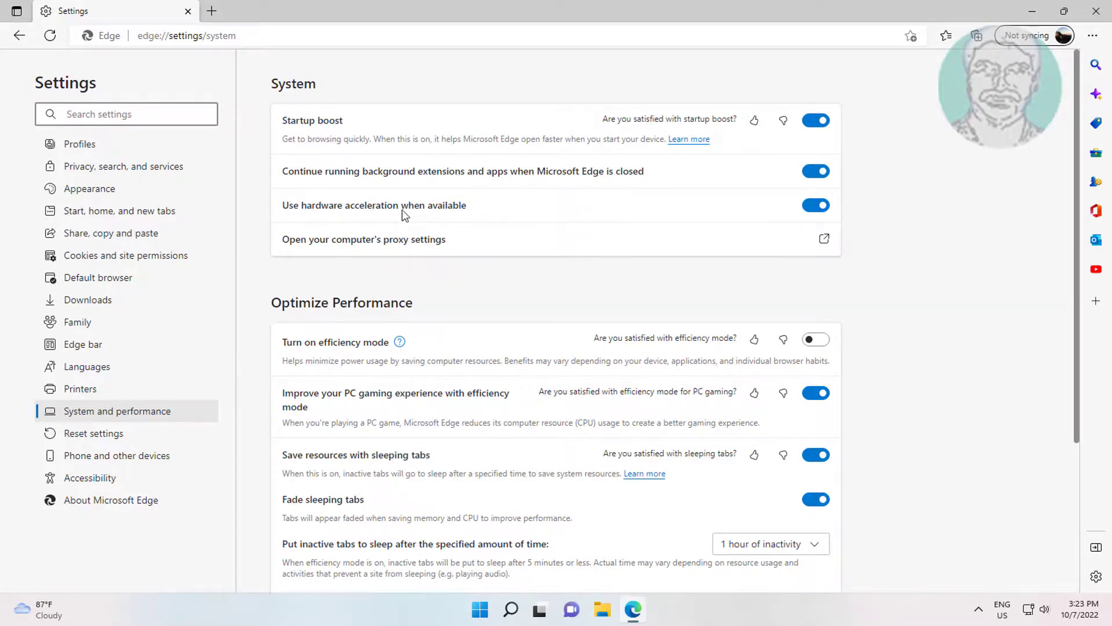
left_click(814, 206)
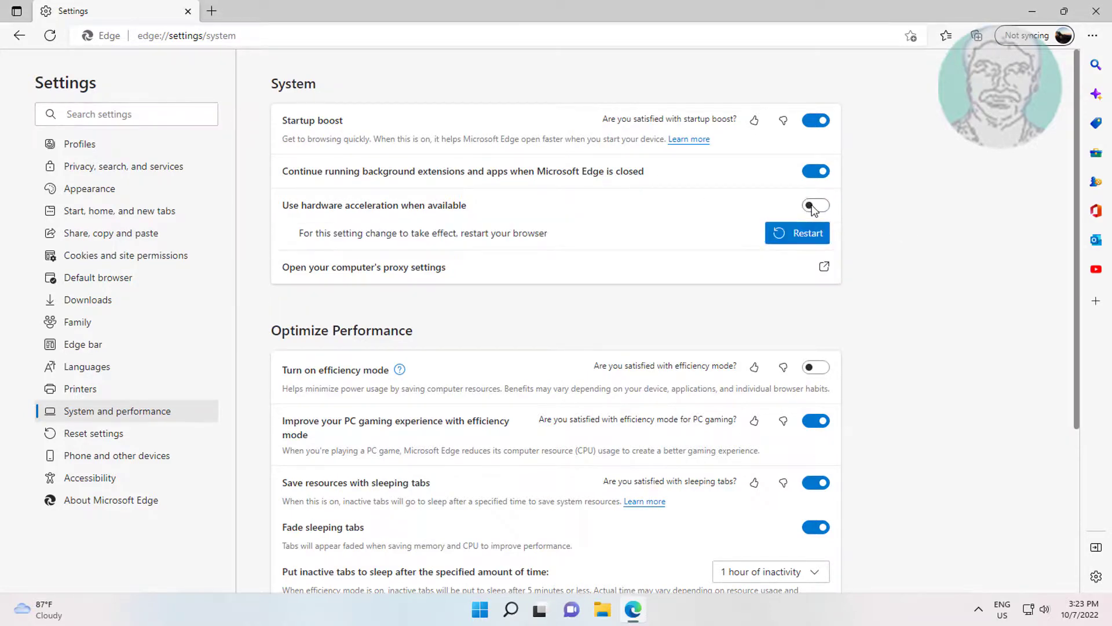
Restart Edge so the hardware acceleration change takes effect.
left_click(814, 237)
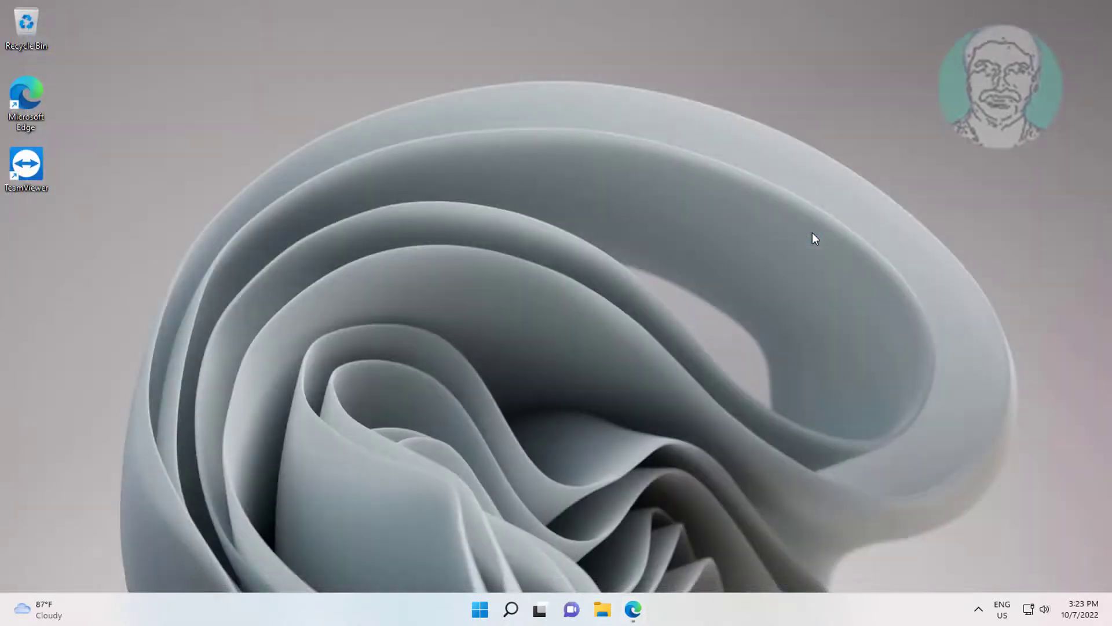